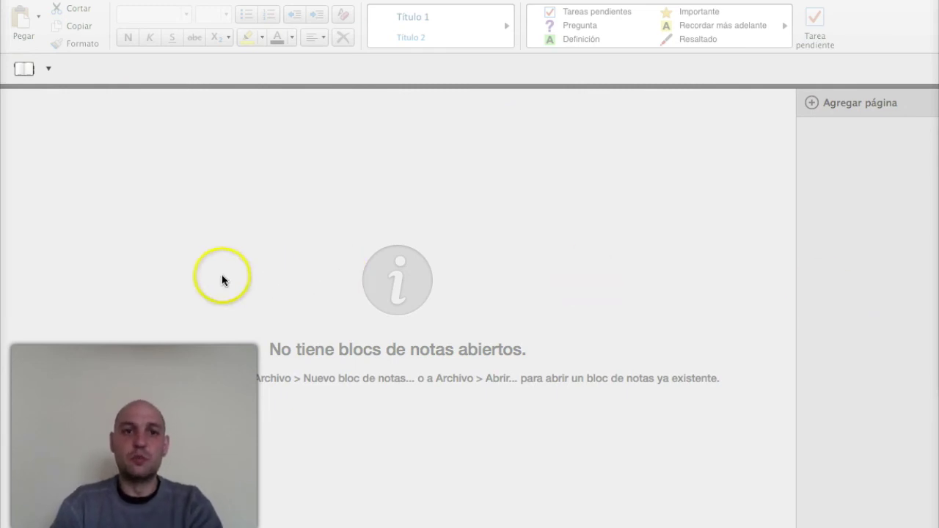
- Create a new yellow (Amarillo) notebook named Deportes, stored in OneDrive: Personal
{"action": "left_click", "coordinate": [25, 69]}
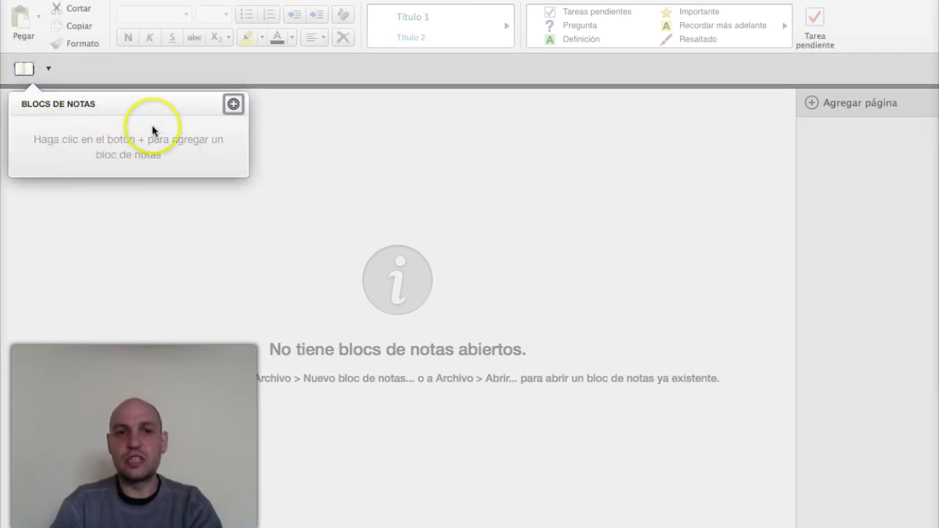
{"action": "left_click", "coordinate": [233, 105]}
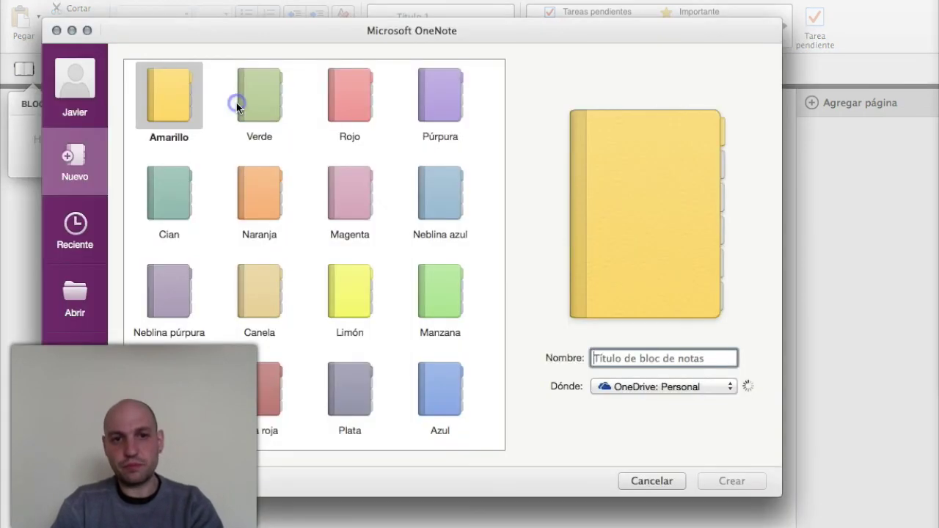
{"action": "left_click", "coordinate": [73, 240]}
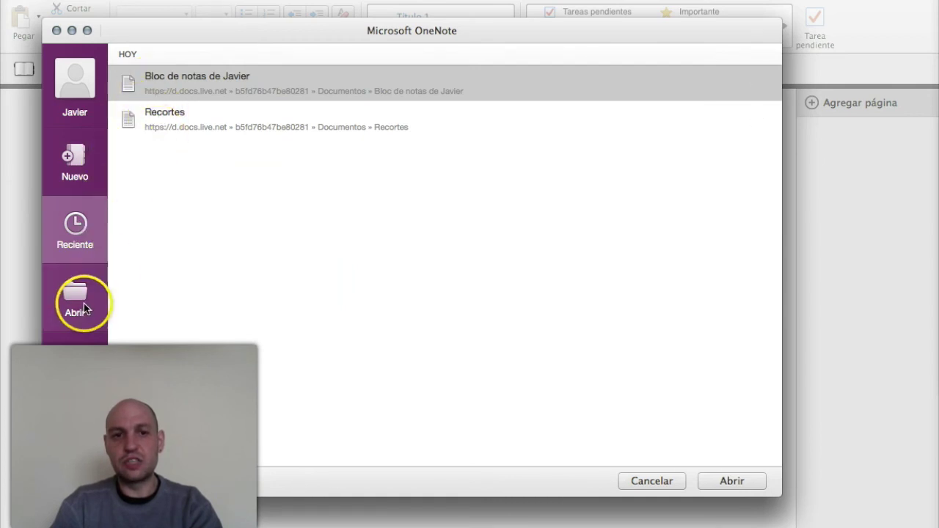
{"action": "left_click", "coordinate": [73, 163]}
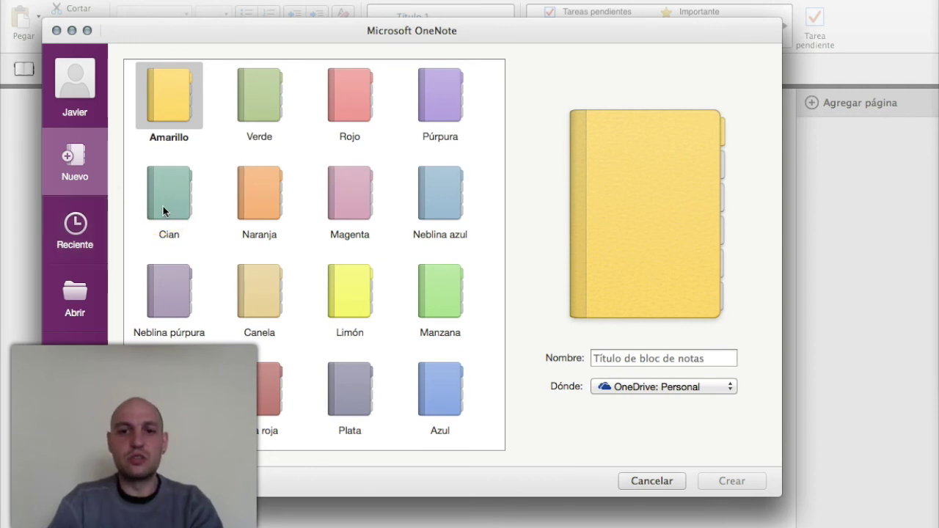
{"action": "left_click", "coordinate": [156, 122]}
{"action": "left_click", "coordinate": [161, 98]}
{"action": "left_click", "coordinate": [634, 358]}
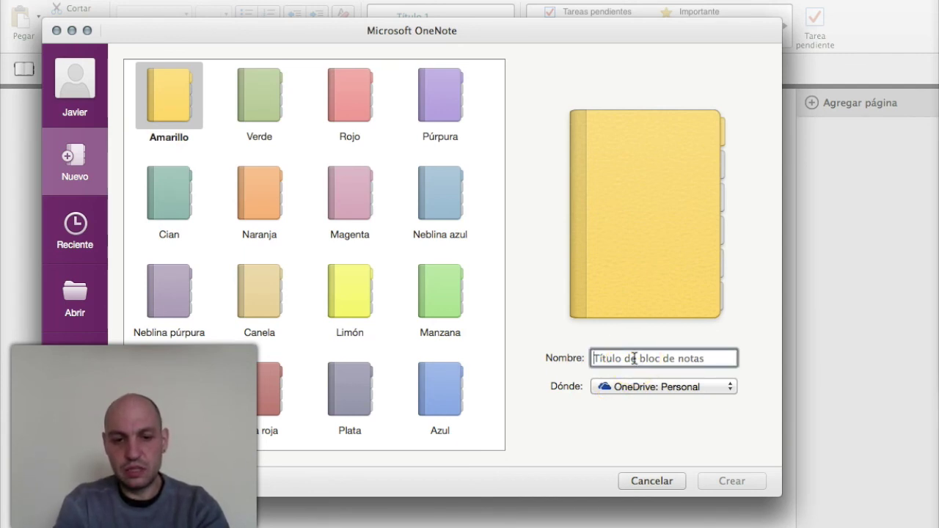
{"action": "type", "text": "Deportes"}
{"action": "left_click", "coordinate": [649, 394]}
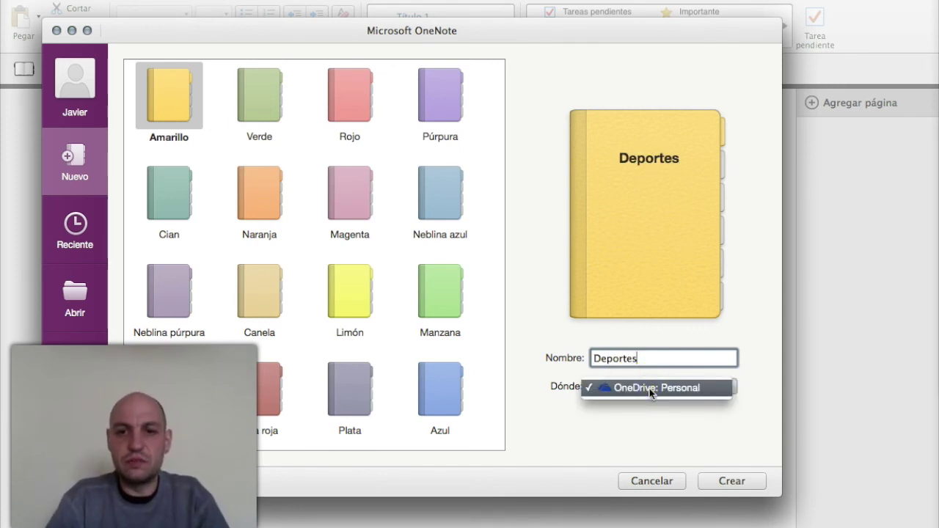
{"action": "left_click", "coordinate": [623, 411]}
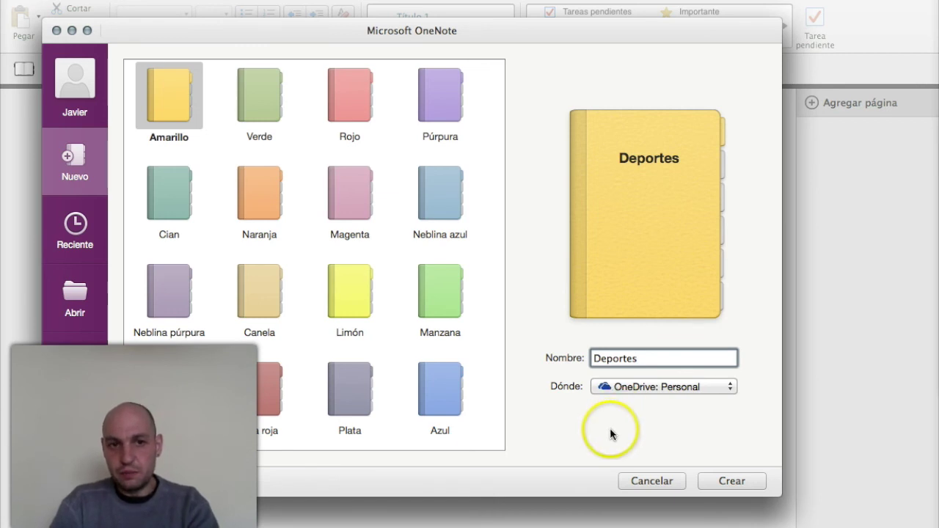
{"action": "left_click", "coordinate": [728, 482]}
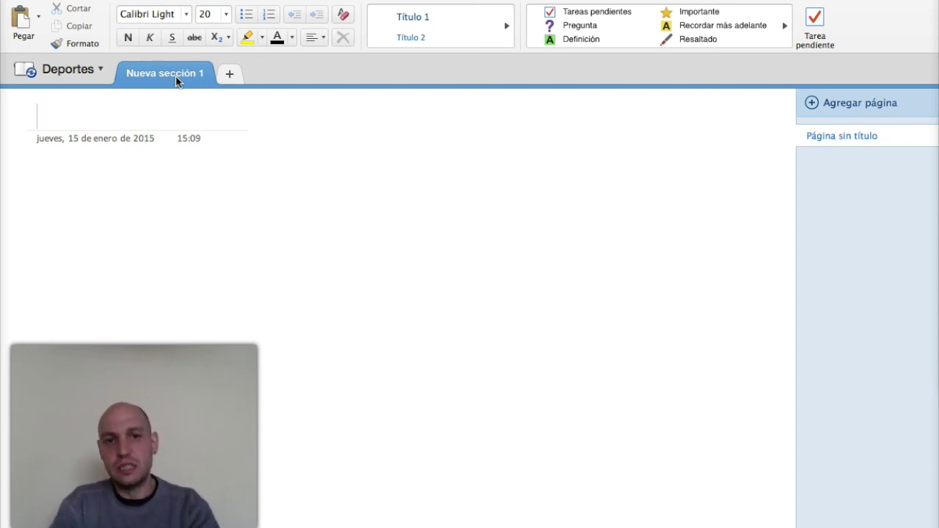
- Add a second section to the Deportes notebook, keeping the default section name
{"action": "right_click", "coordinate": [297, 74]}
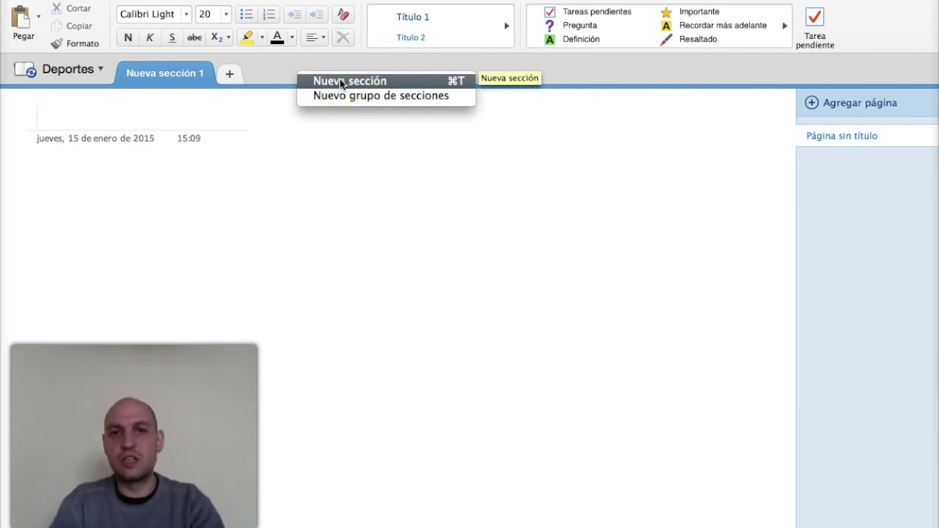
{"action": "left_click", "coordinate": [227, 75]}
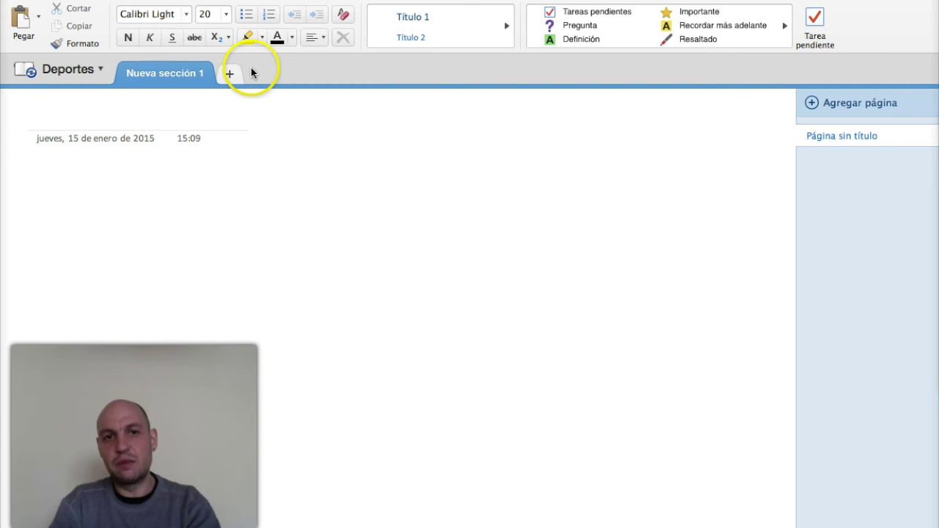
{"action": "left_click", "coordinate": [349, 75]}
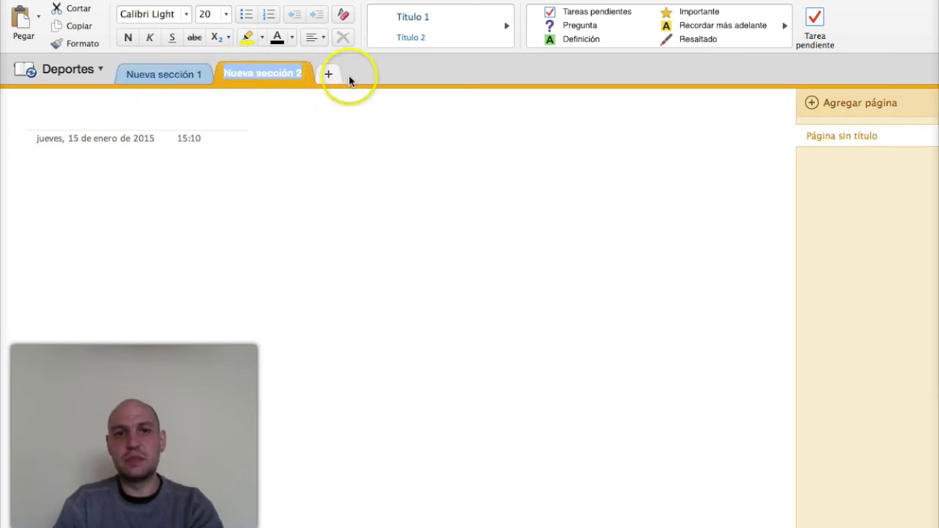
- Create a new section group in the notebook and name it Deportes de pelota
{"action": "right_click", "coordinate": [389, 78]}
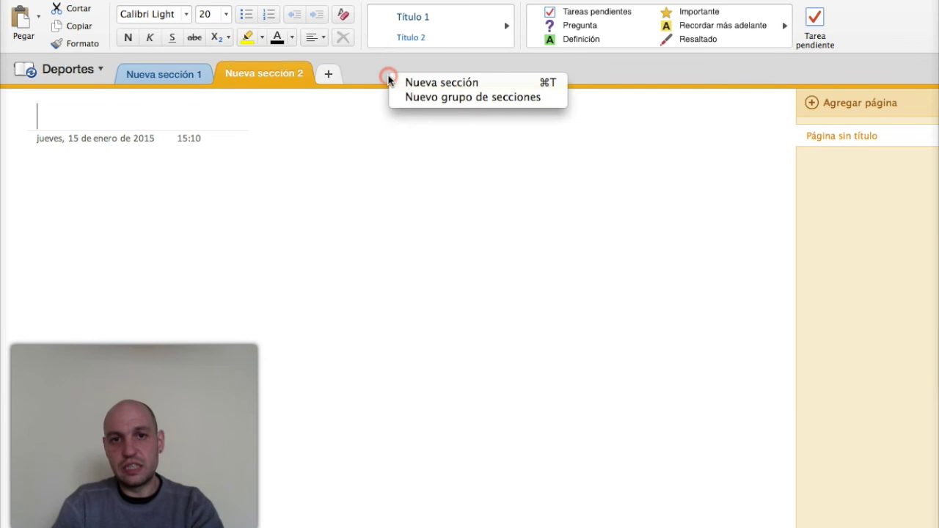
{"action": "left_click", "coordinate": [464, 96]}
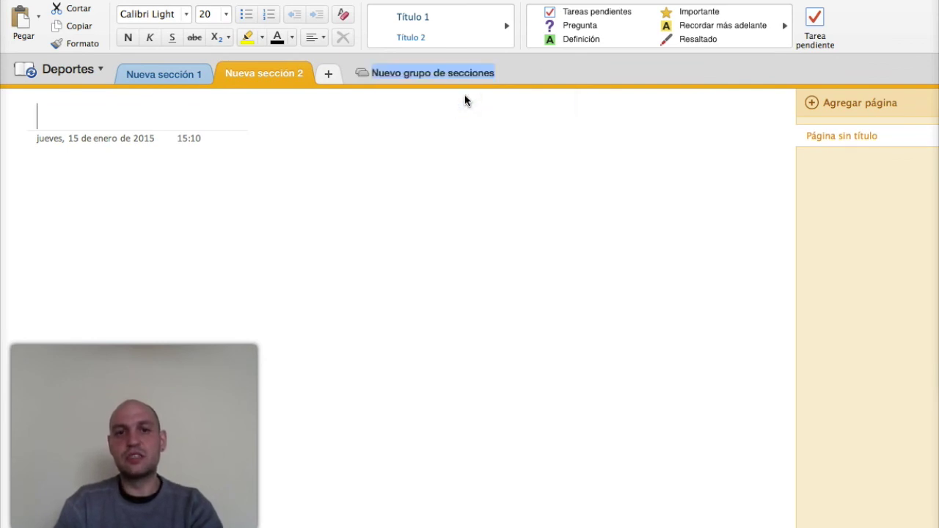
{"action": "left_click", "coordinate": [437, 73]}
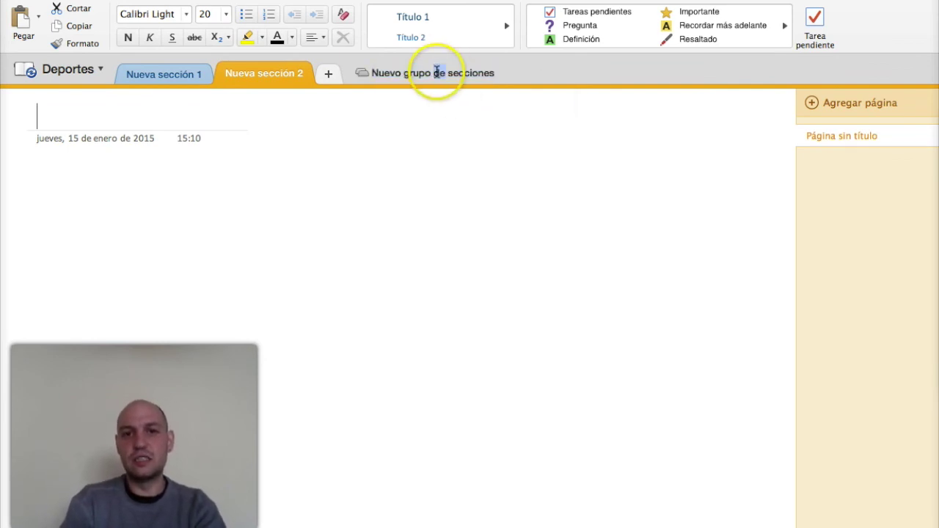
{"action": "double_click", "coordinate": [437, 72]}
{"action": "type", "text": "f"}
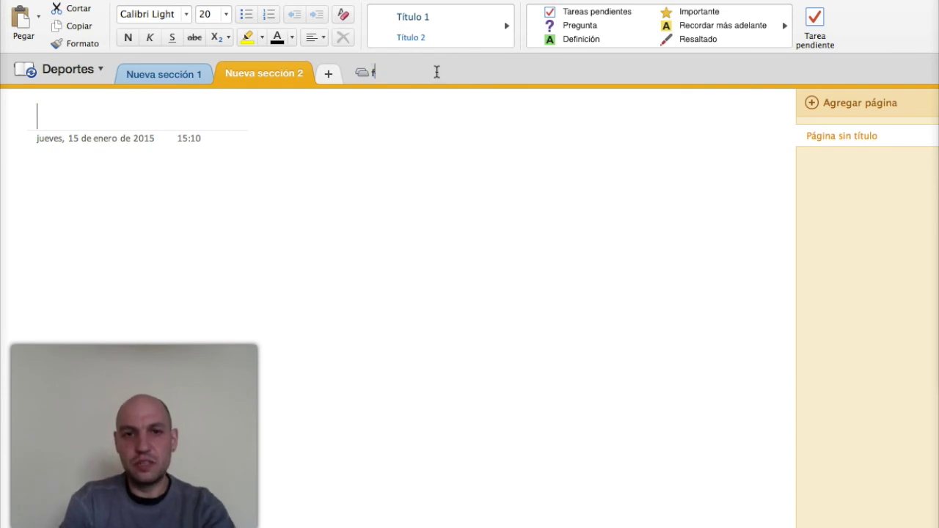
{"action": "key", "text": "BackSpace"}
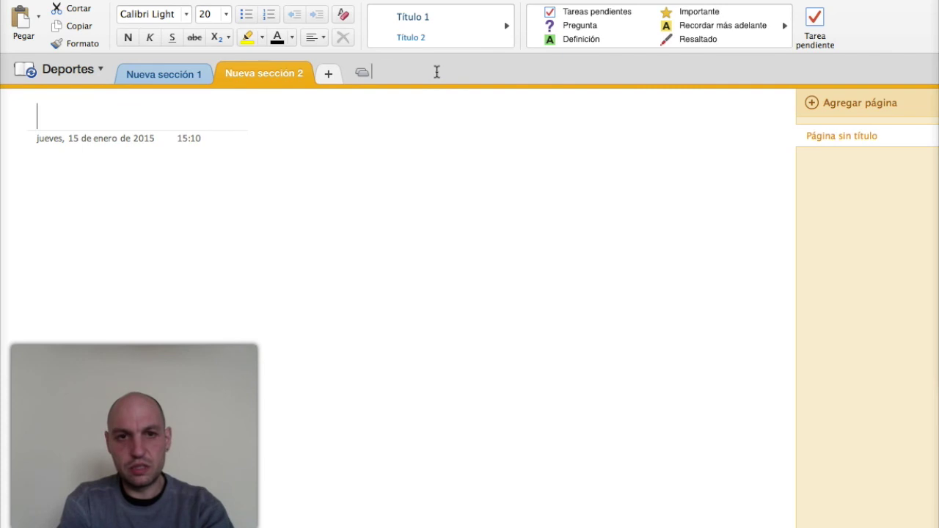
{"action": "type", "text": "Deportes de pelota"}
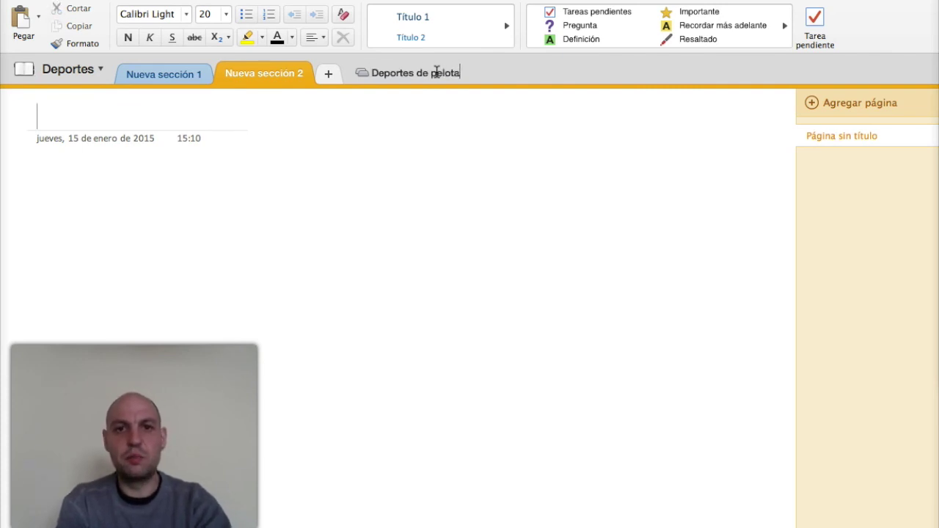
{"action": "key", "text": "Return"}
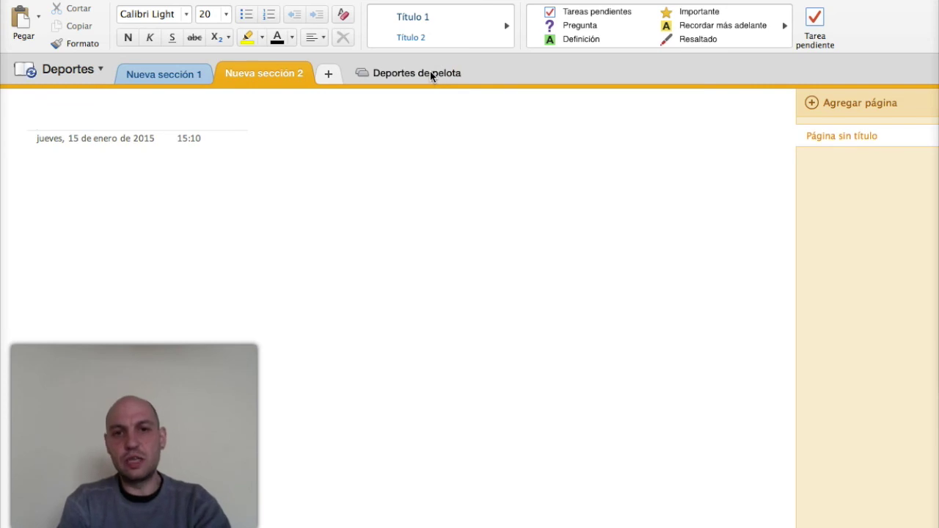
- Open the Deportes de pelota section group and add a section named Baloncesto
{"action": "left_click", "coordinate": [431, 74]}
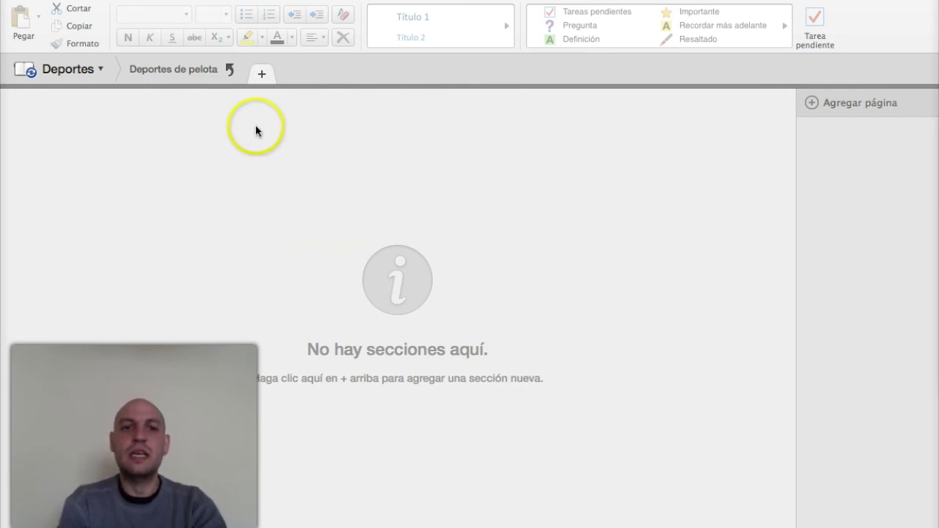
{"action": "left_click", "coordinate": [261, 76]}
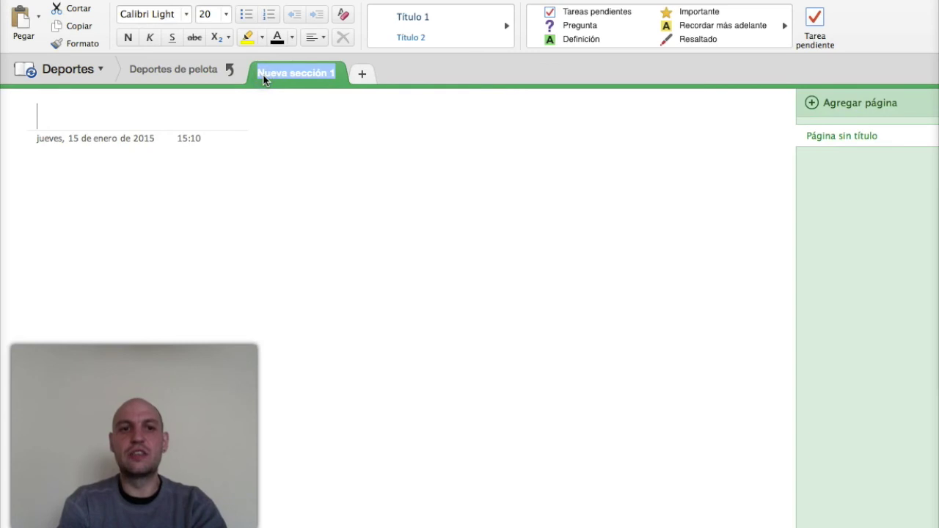
{"action": "type", "text": "Baloncesto"}
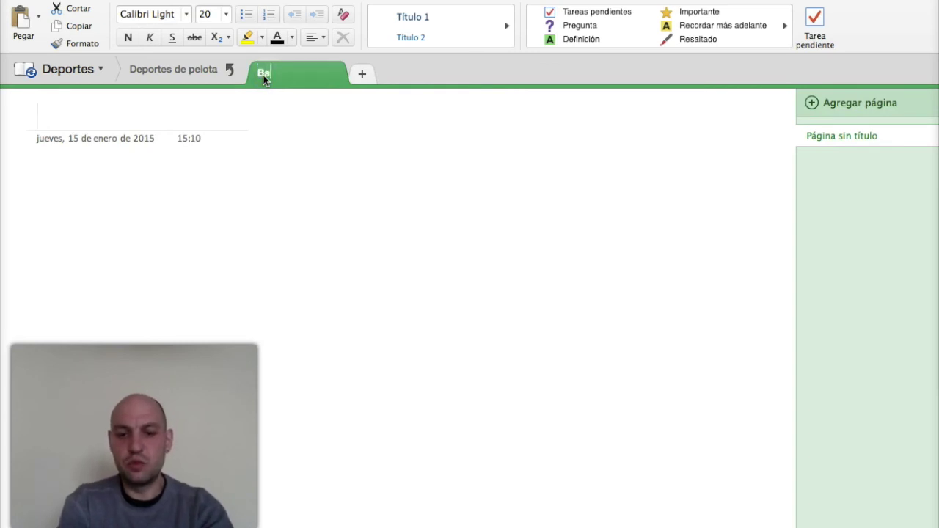
{"action": "key", "text": "Return"}
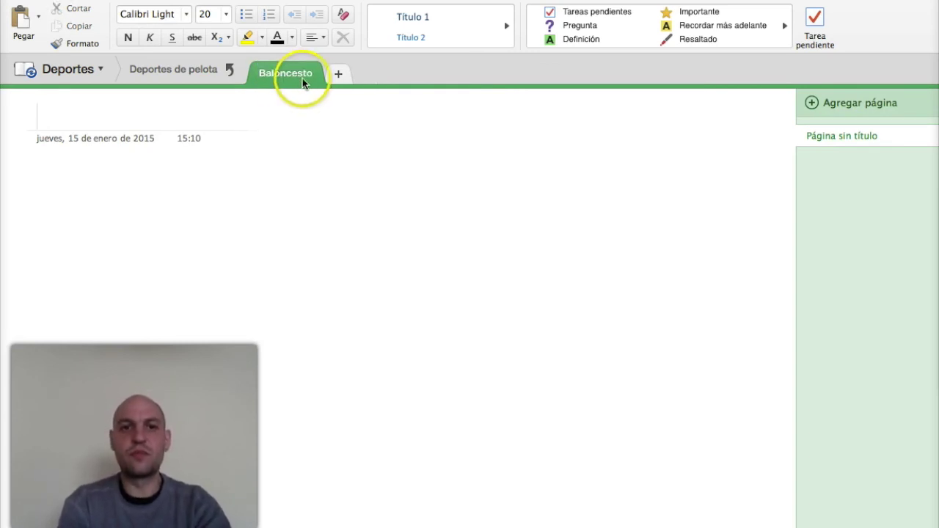
- Add another section named Béisbol beside Baloncesto in the section group
{"action": "left_click", "coordinate": [339, 75]}
{"action": "type", "text": "Ba"}
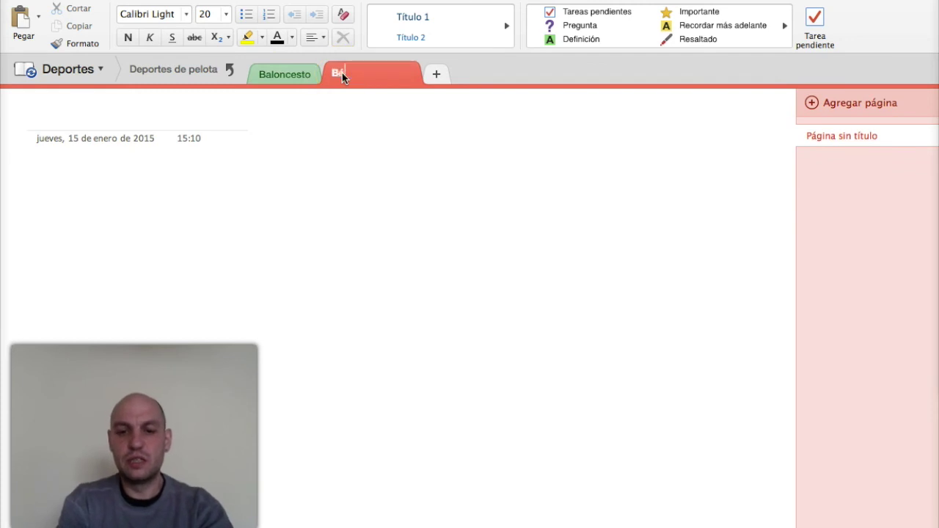
{"action": "left_click", "coordinate": [281, 203]}
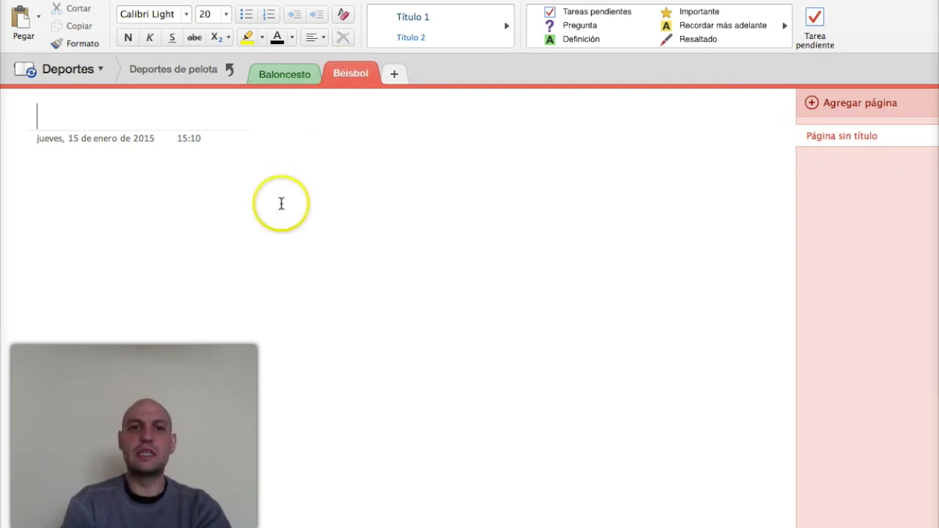
- Go back up to the notebook's top-level sections and reopen the Deportes de pelota group
{"action": "left_click", "coordinate": [209, 84]}
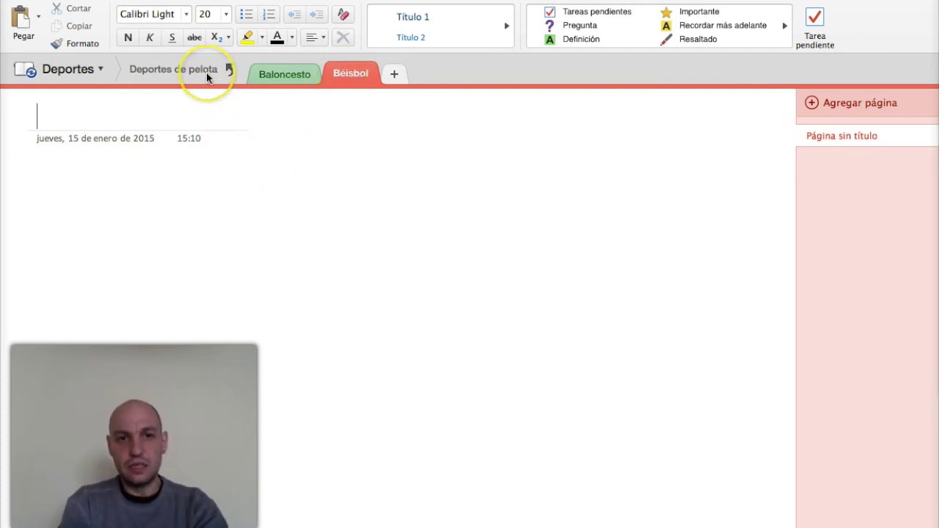
{"action": "left_click", "coordinate": [132, 69]}
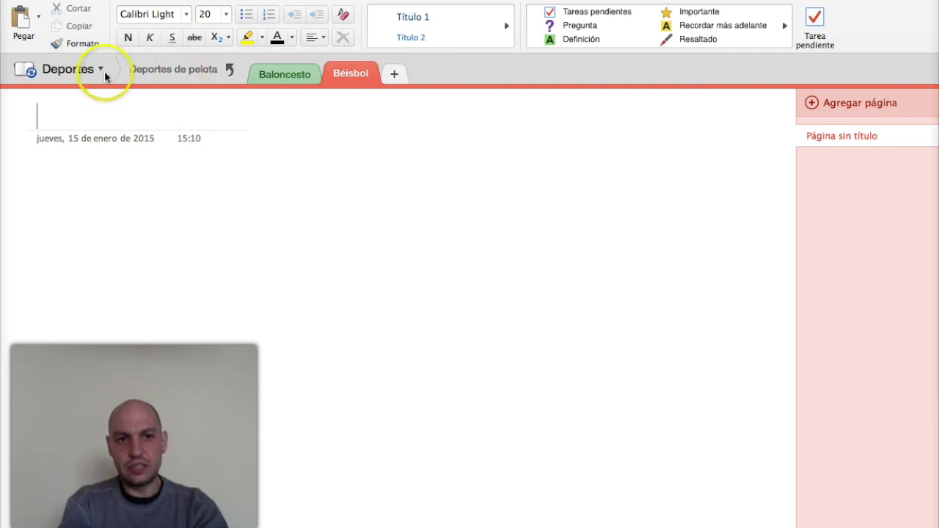
{"action": "left_click", "coordinate": [229, 69]}
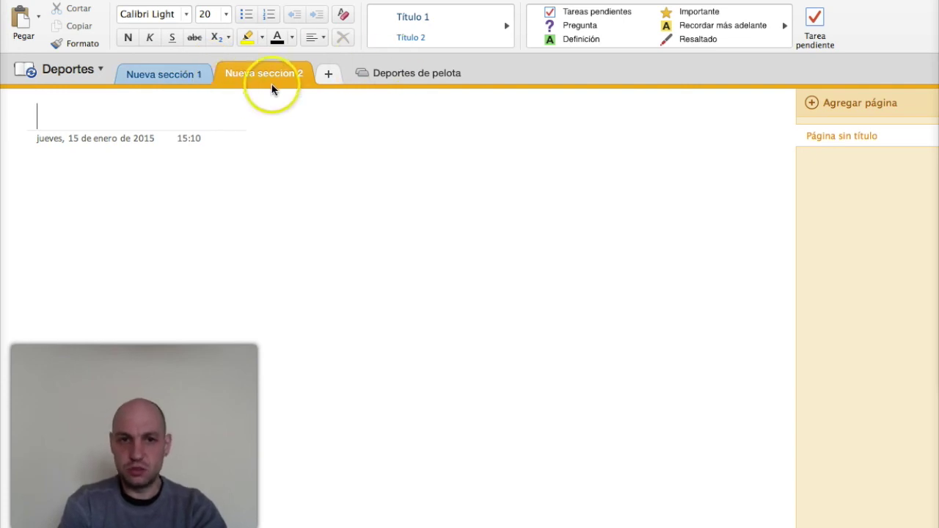
{"action": "left_click", "coordinate": [388, 77]}
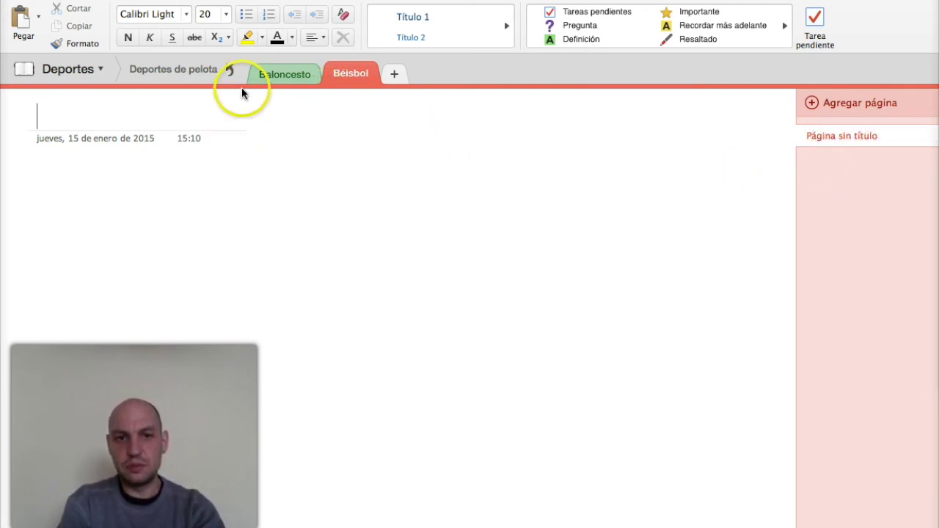
- Title the existing Béisbol page fffff and add a second, untitled page to the section
{"action": "left_click", "coordinate": [204, 122]}
{"action": "type", "text": "fffff"}
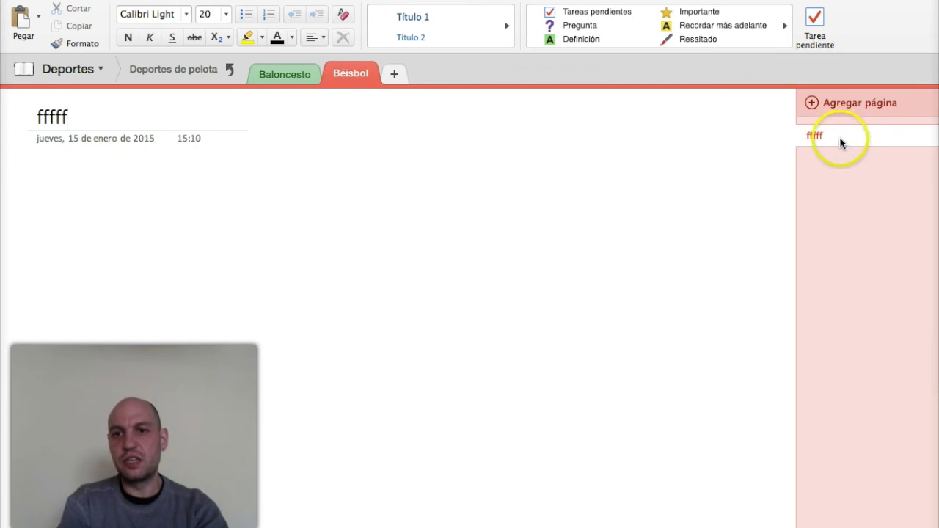
{"action": "left_click", "coordinate": [813, 103]}
{"action": "left_click_drag", "start_coordinate": [813, 163], "coordinate": [813, 138]}
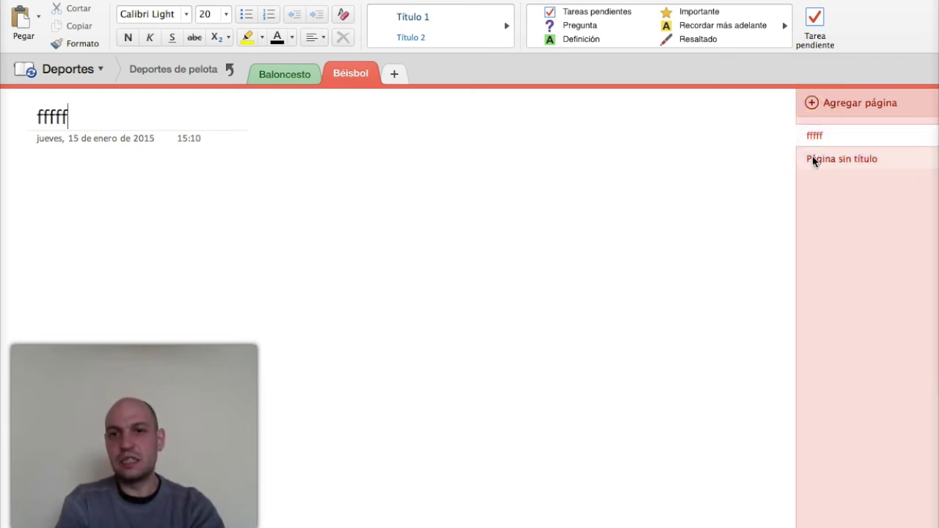
{"action": "left_click", "coordinate": [812, 156]}
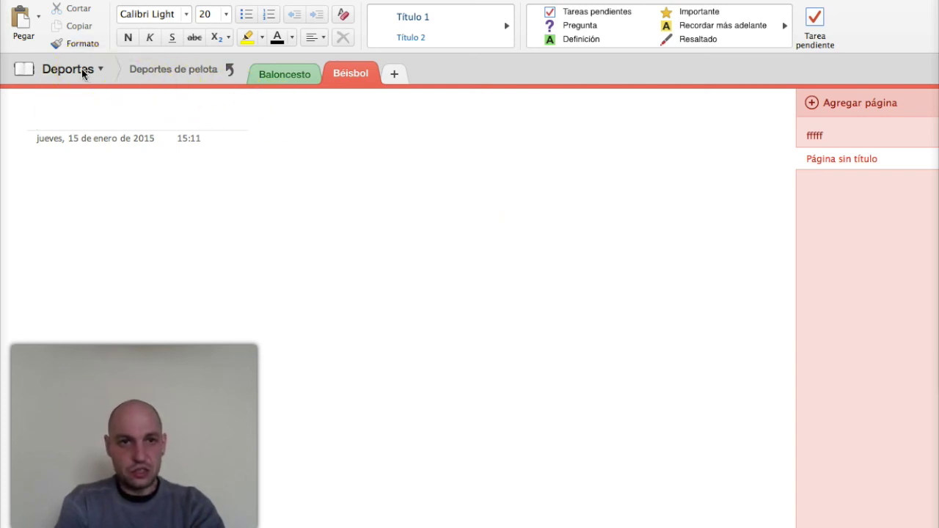
- Review the notebook list, the top-level sections and the options for the Deportes de pelota group, returning to the group's Béisbol section
{"action": "left_click", "coordinate": [57, 69]}
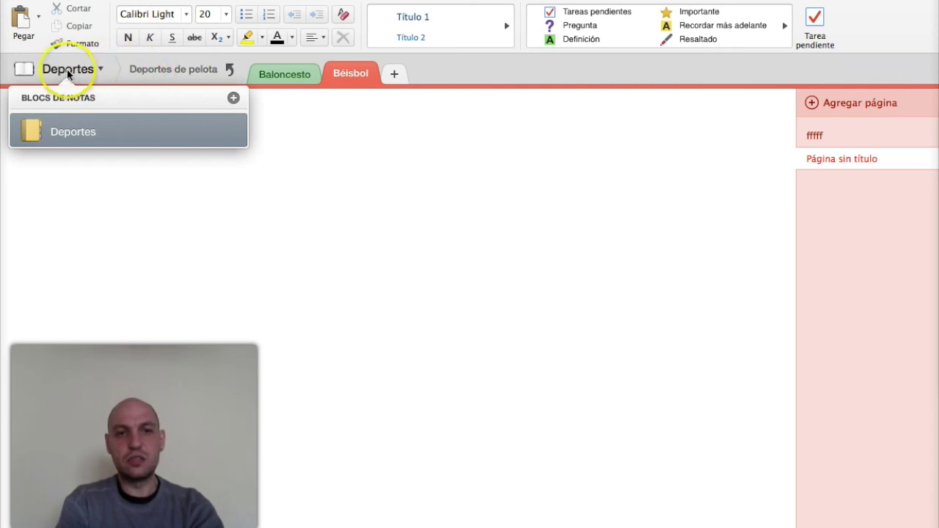
{"action": "left_click", "coordinate": [230, 68]}
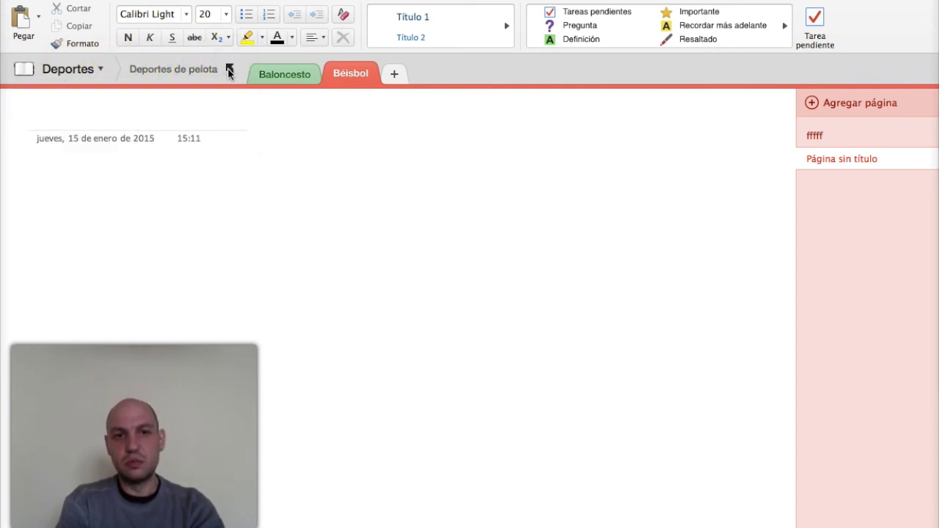
{"action": "left_click", "coordinate": [230, 69]}
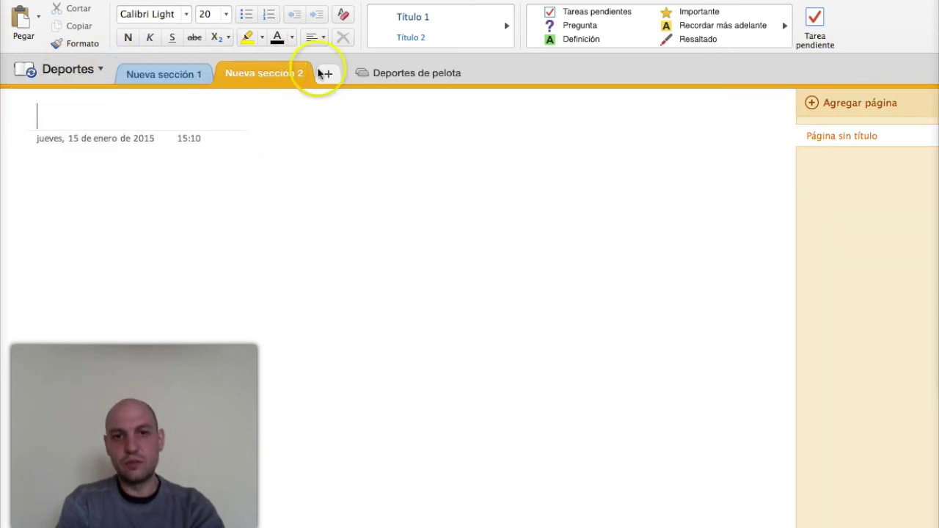
{"action": "right_click", "coordinate": [407, 78]}
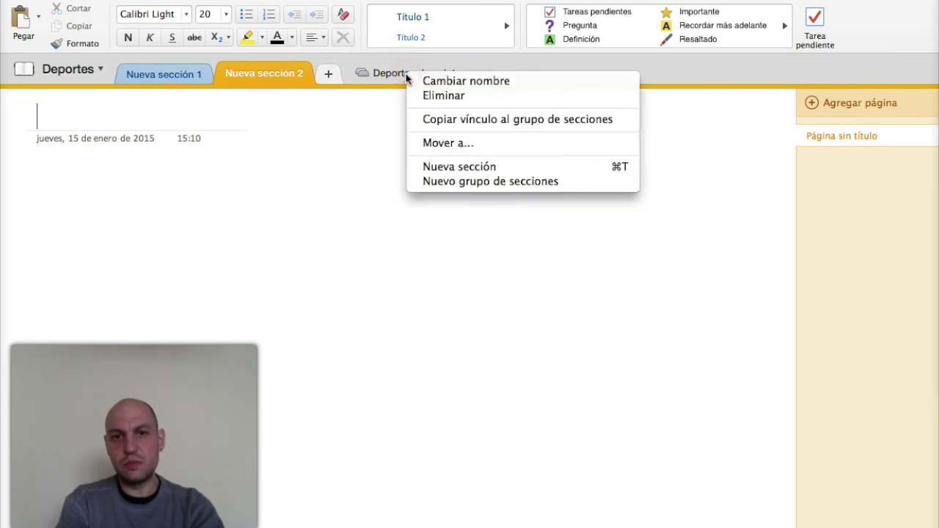
{"action": "left_click", "coordinate": [346, 176]}
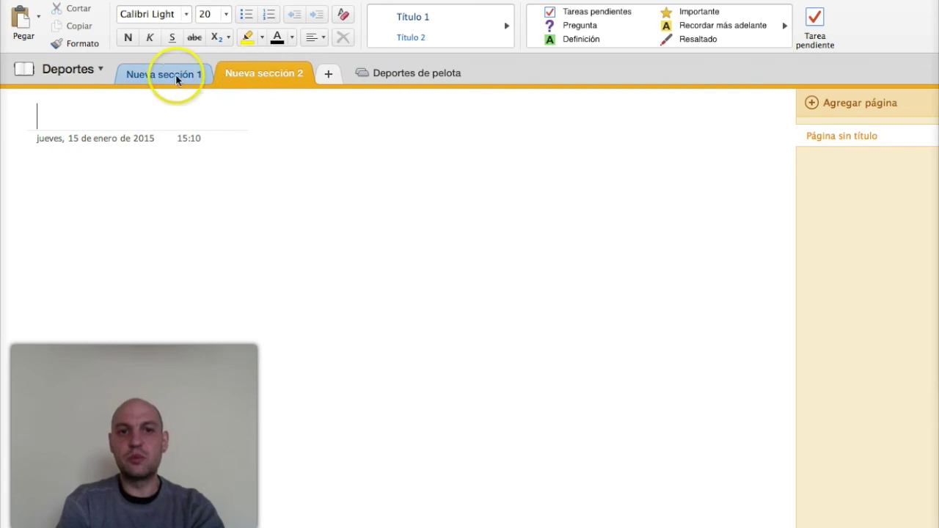
{"action": "left_click", "coordinate": [382, 73]}
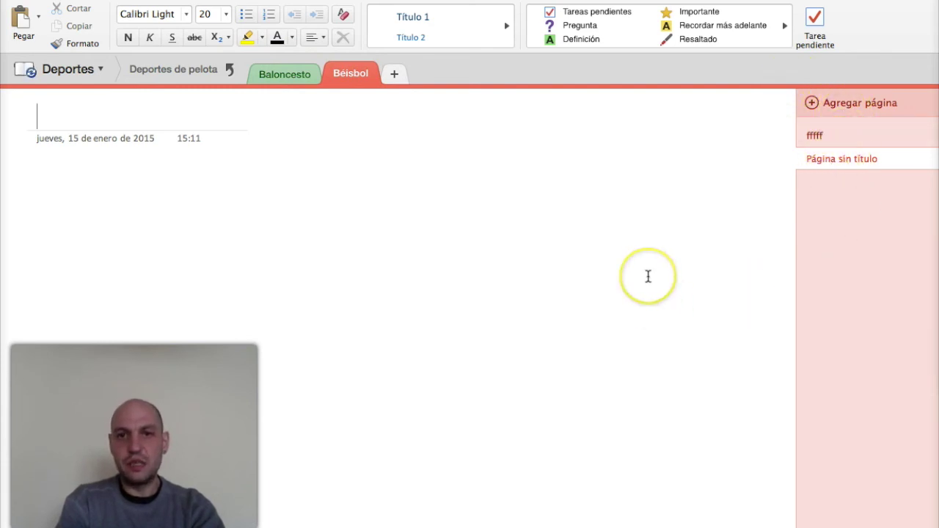
{"action": "left_click", "coordinate": [356, 334]}
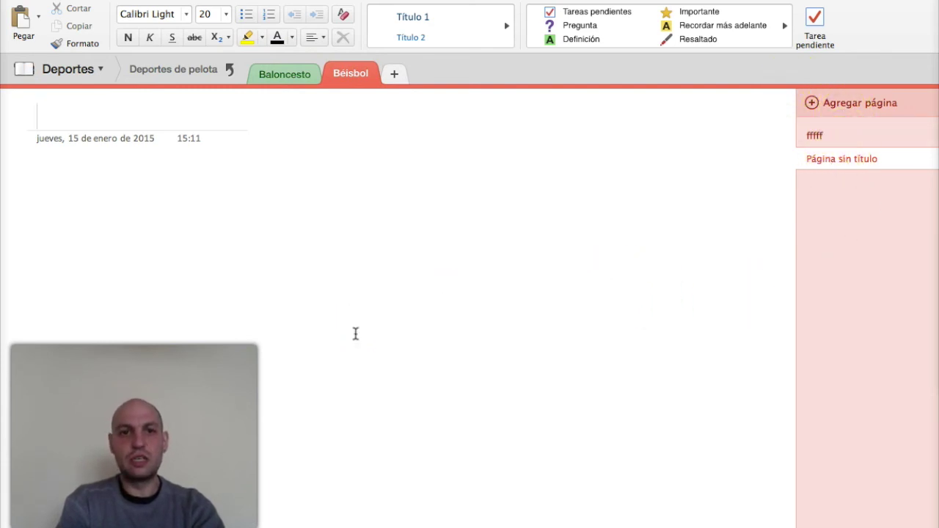
{"action": "left_click", "coordinate": [241, 226]}
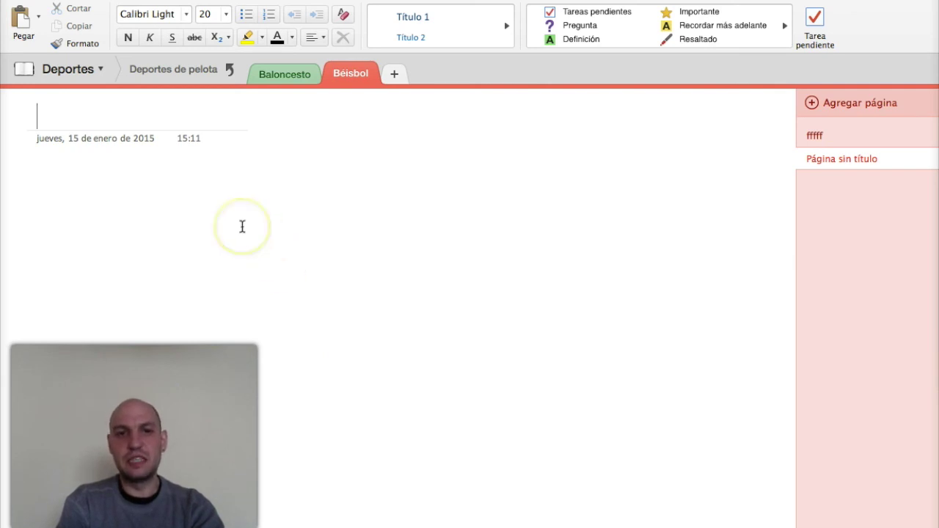